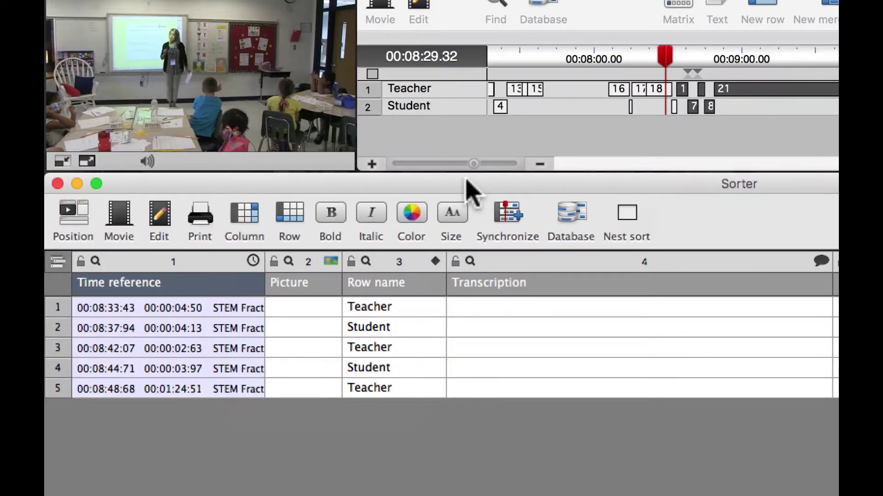
# Turn on playback limited to the timeline's in and out points, and cue instances from their time references, ending on the first Teacher row
pyautogui.click(372, 74)
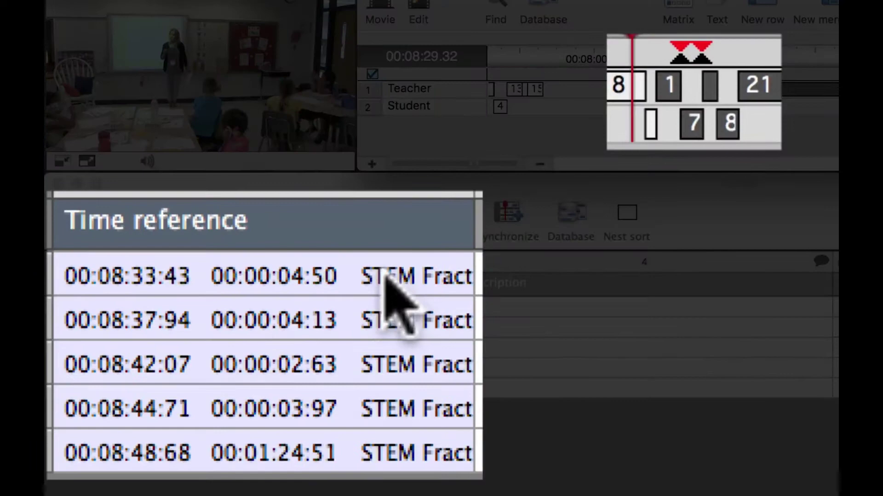
pyautogui.click(386, 281)
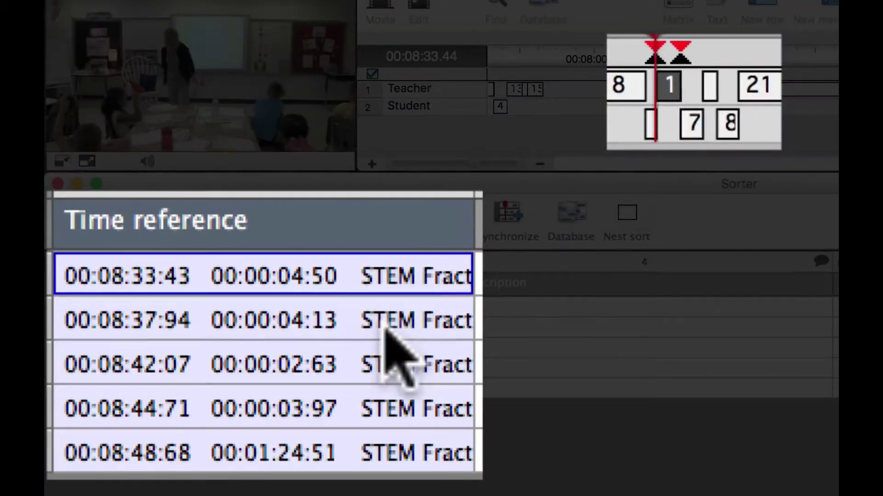
pyautogui.click(384, 327)
pyautogui.click(389, 397)
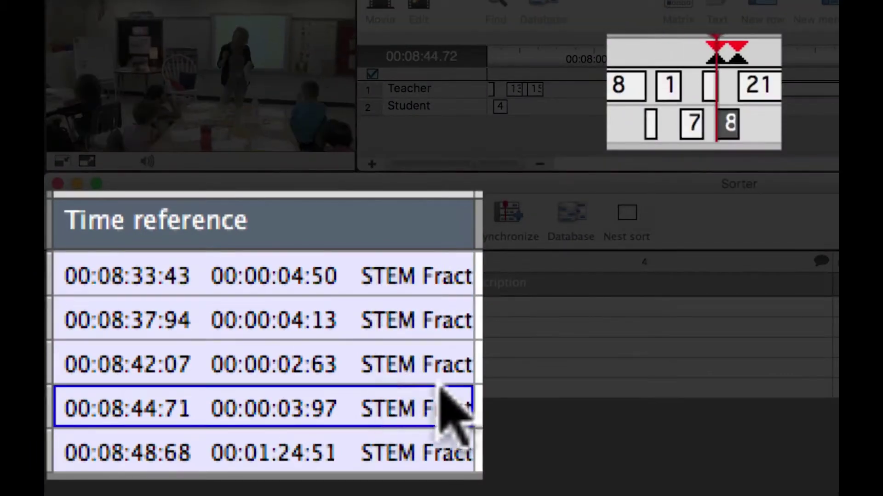
pyautogui.click(477, 347)
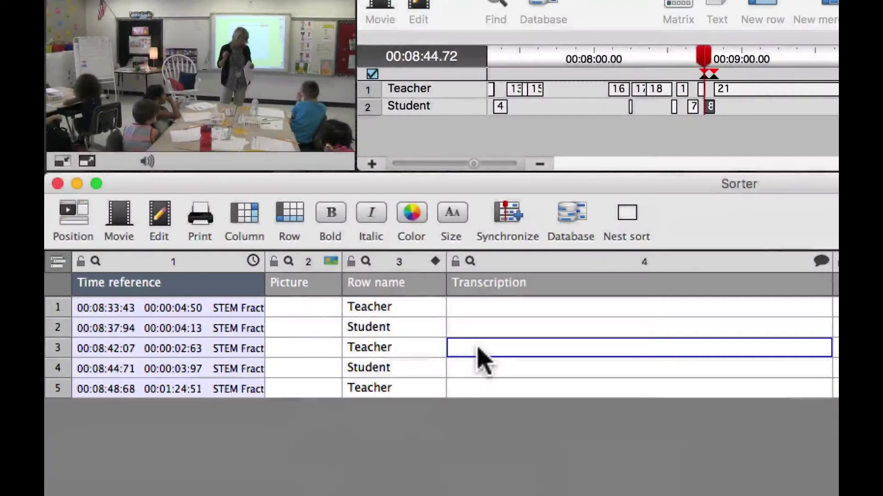
pyautogui.moveTo(253, 391); pyautogui.dragTo(247, 325)
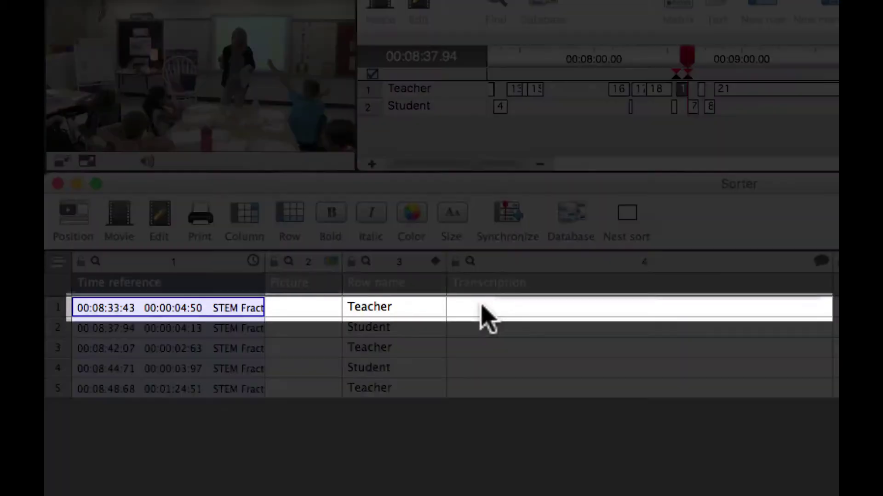
# Begin the first Teacher row's transcription with "That's one of the criteria", controlling the clip's playback while writing
pyautogui.press('Tab')
pyautogui.press('Tab')
pyautogui.press('Tab')
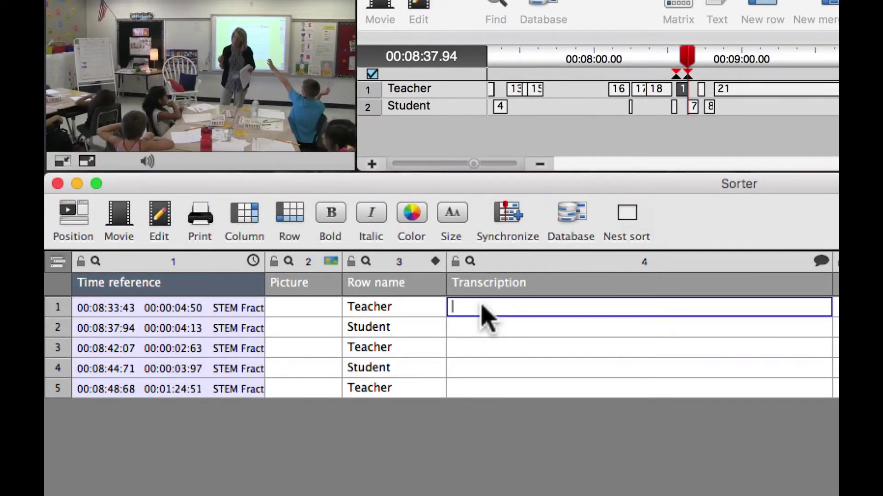
pyautogui.press('F5')
pyautogui.write('Tha')
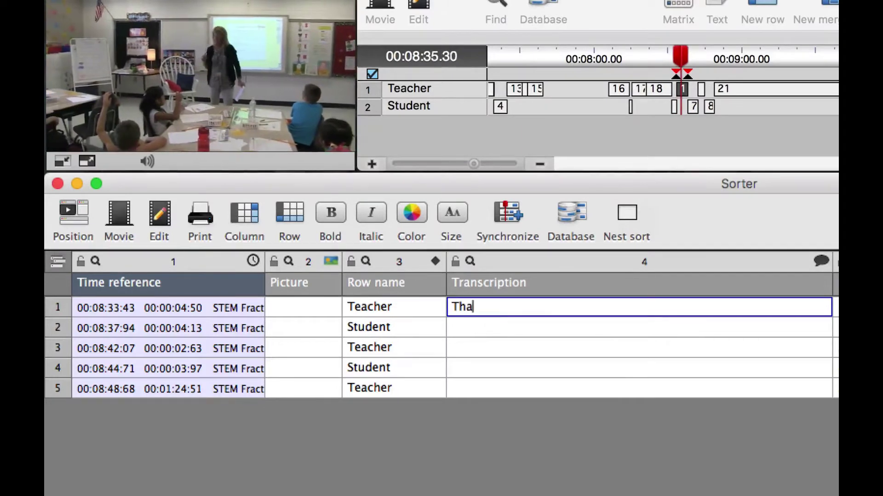
pyautogui.write("t's one df the cr")
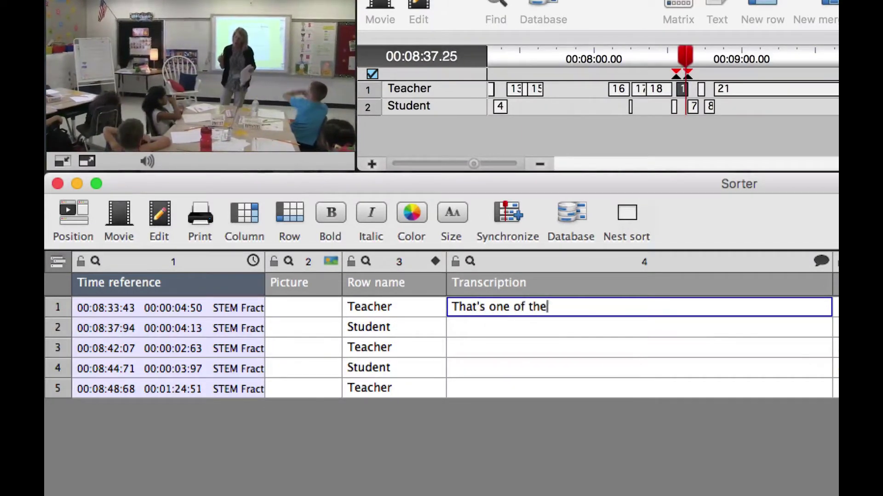
pyautogui.press('F5')
pyautogui.write('iteria')
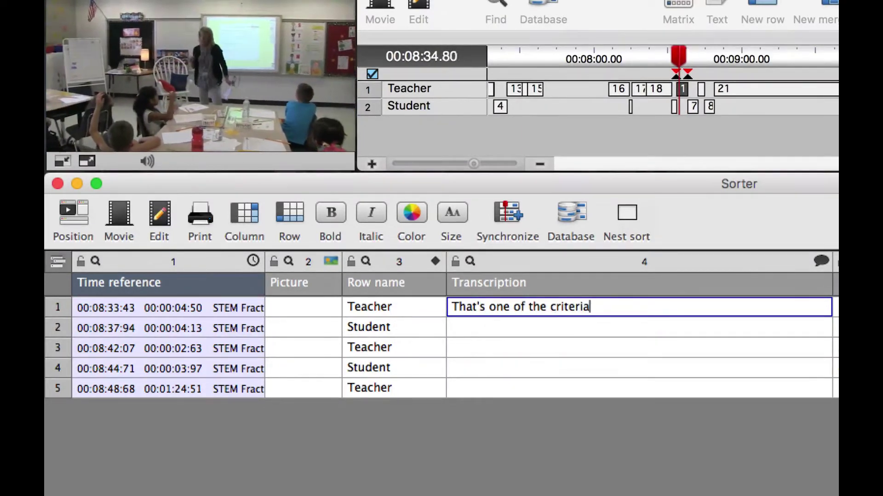
# Continue the first row's transcription with ", make it stand. What's the problem? What are we going to work on?", controlling playback along the way
pyautogui.write(", make it stand. What's")
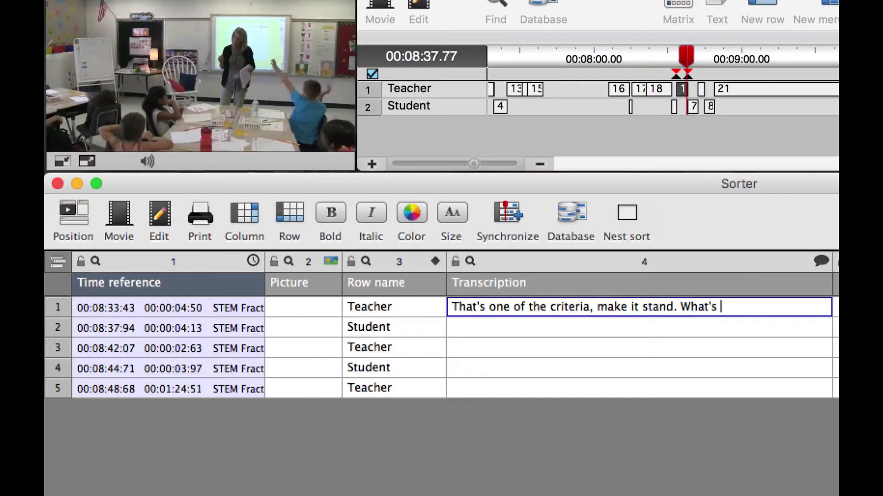
pyautogui.press('F5')
pyautogui.write('the pro')
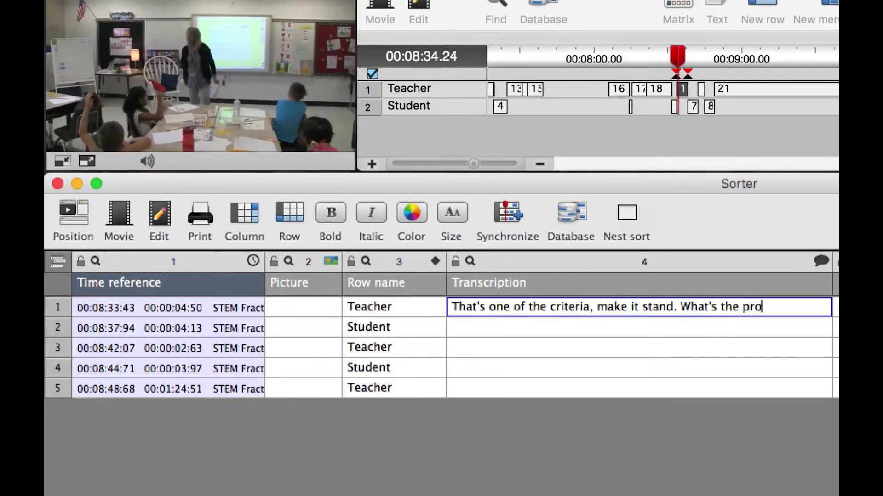
pyautogui.write('blem? What are we going to wo')
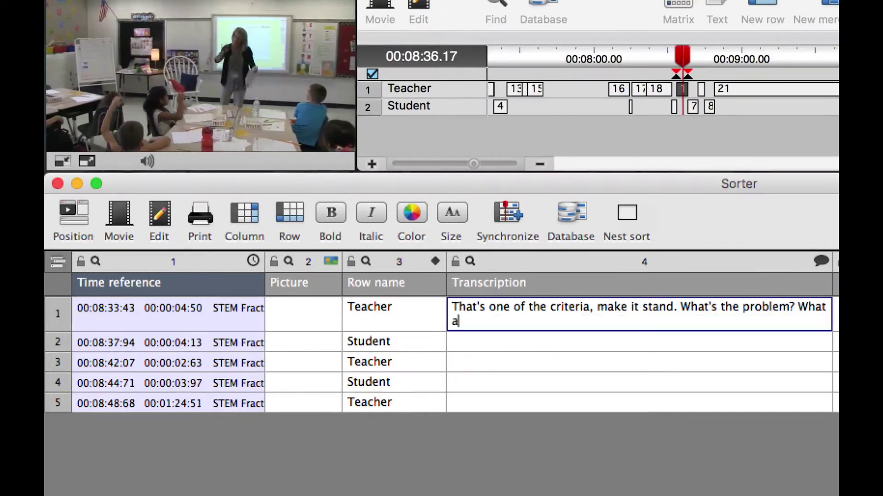
pyautogui.write('rk on')
pyautogui.press('F5')
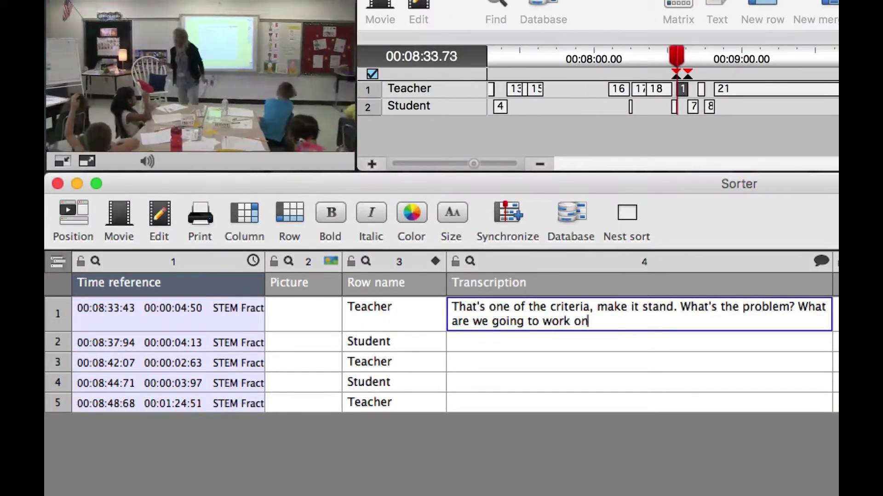
pyautogui.write('?')
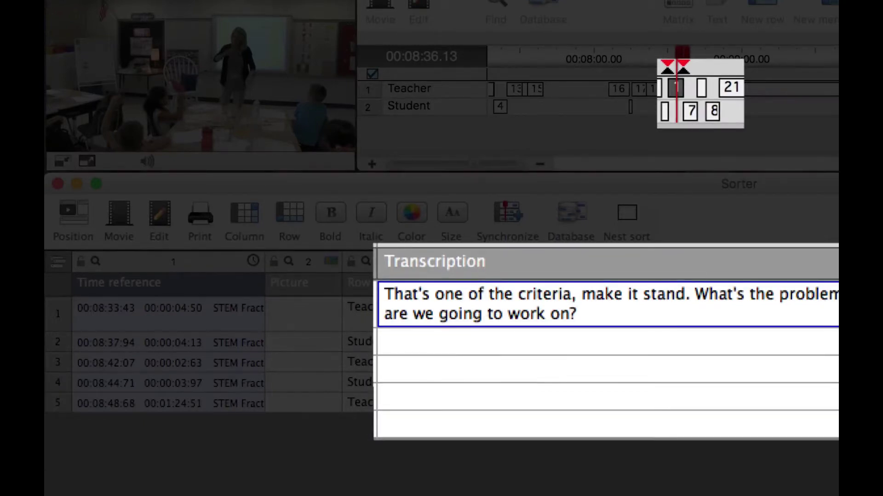
# Transcribe the Student clip in row 2 as "Making it into halves."
pyautogui.press('Return')
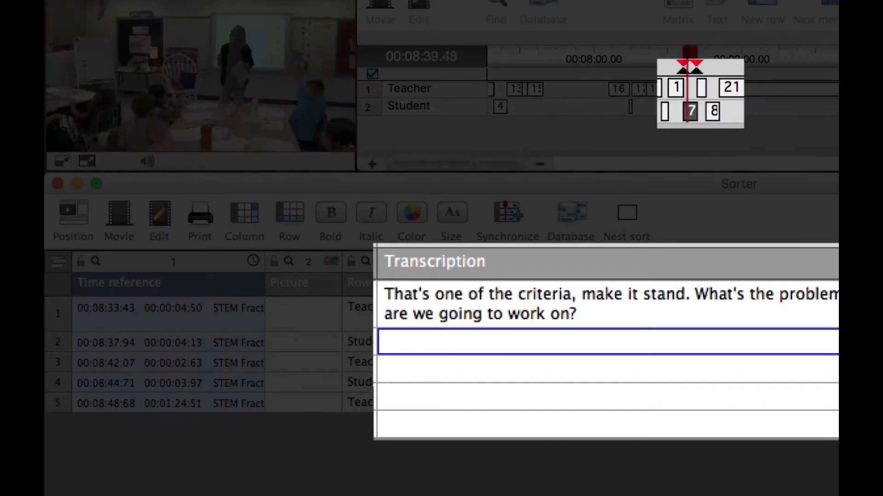
pyautogui.write('Making it stan')
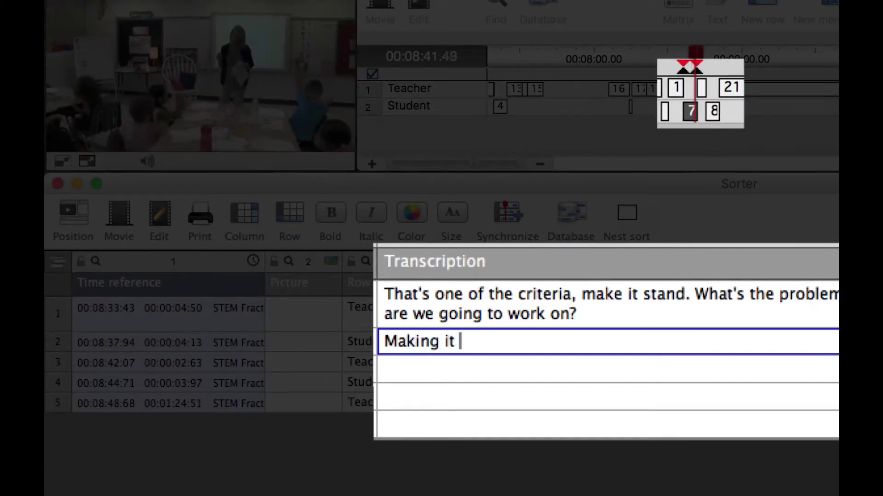
pyautogui.press('BackSpace')
pyautogui.press('BackSpace')
pyautogui.press('BackSpace')
pyautogui.press('BackSpace')
pyautogui.write('i')
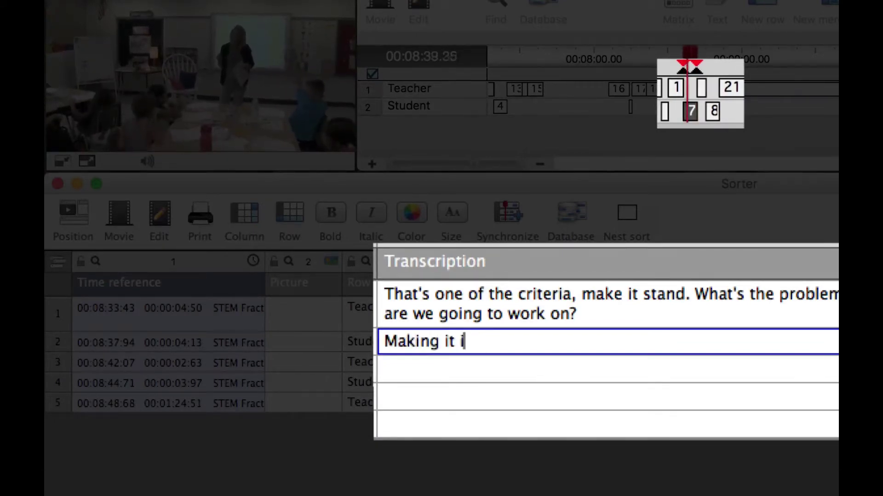
pyautogui.write('nto halves')
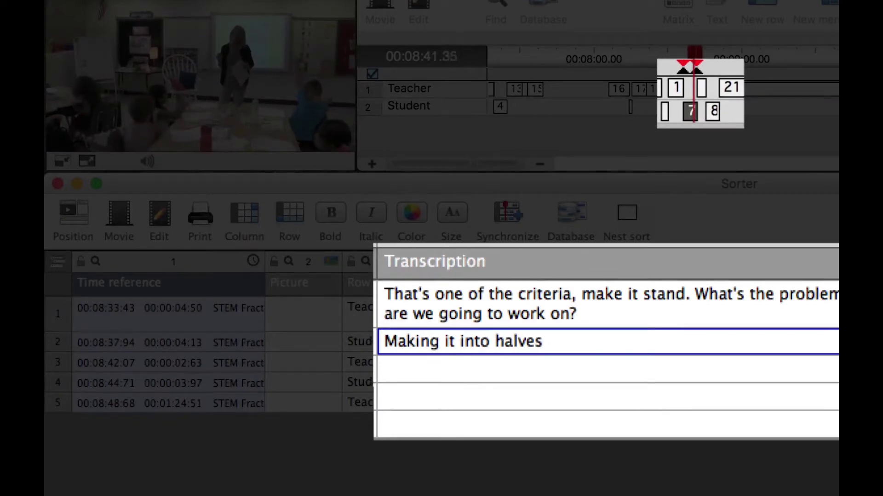
pyautogui.write('.')
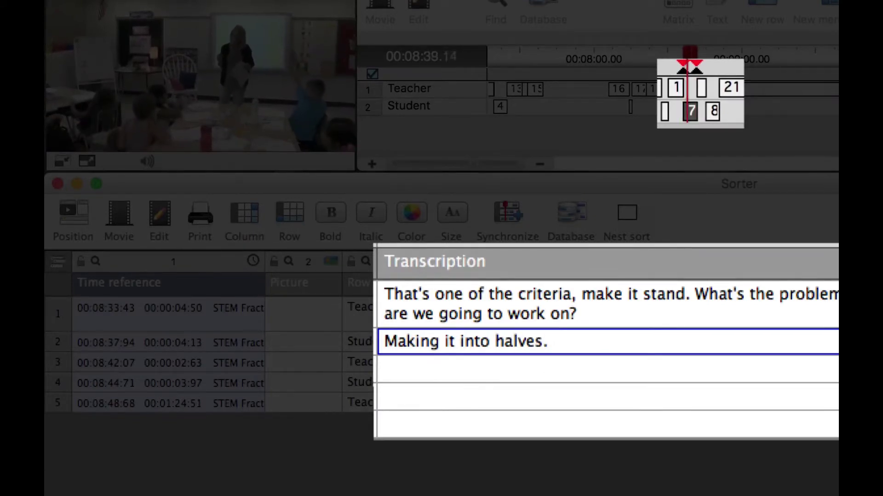
# Transcribe the Teacher clip in row 3 as "Ok. What do you think?"
pyautogui.press('Return')
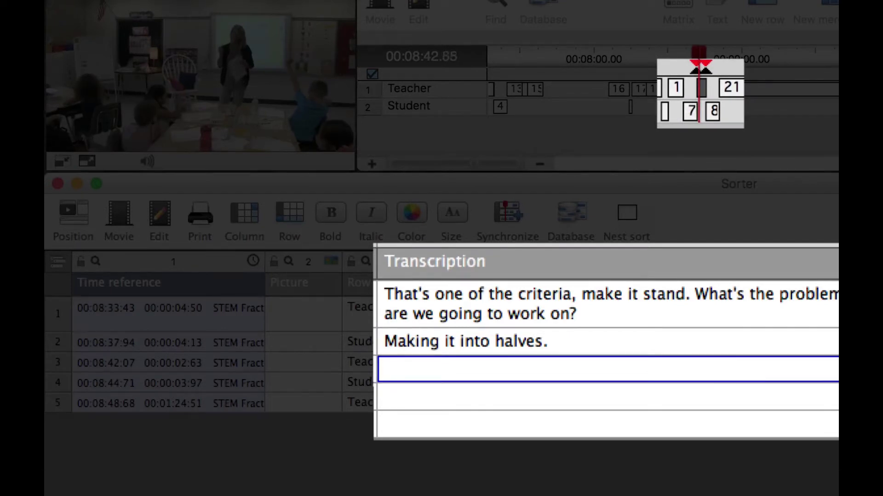
pyautogui.write('Ok')
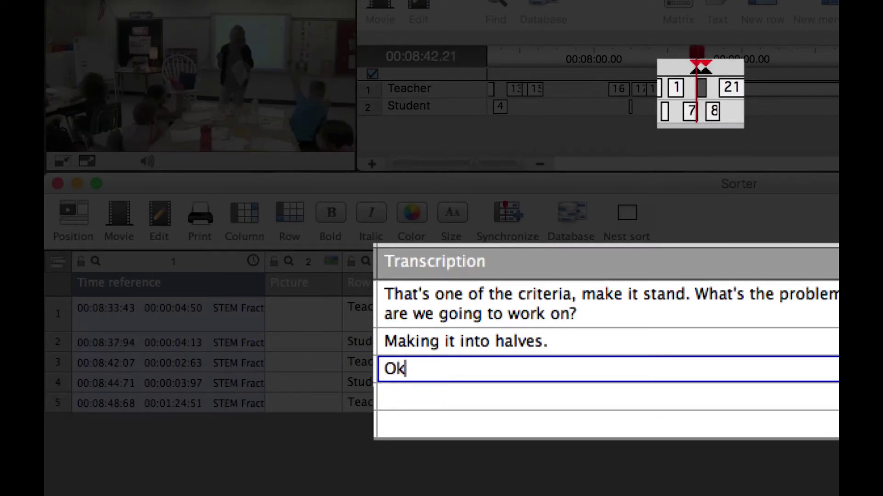
pyautogui.write('. What do you think?')
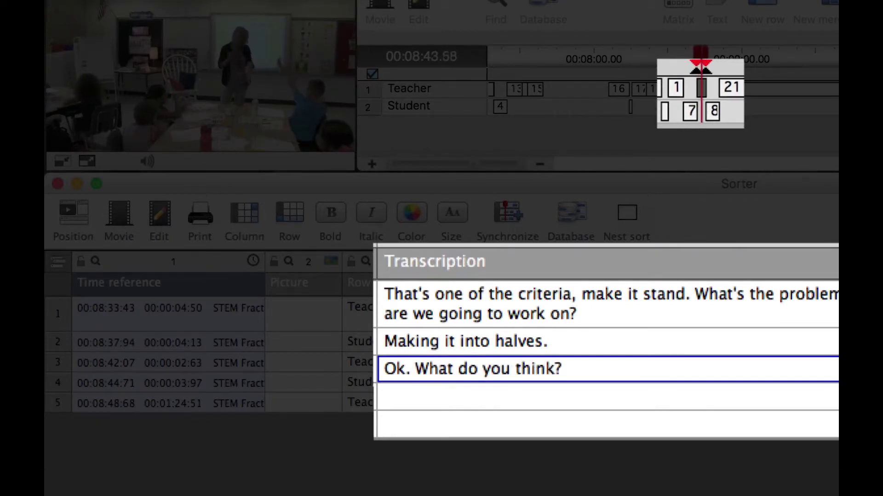
# Transcribe the Student clip in row 4 as "We have to use two shapes."
pyautogui.press('Return')
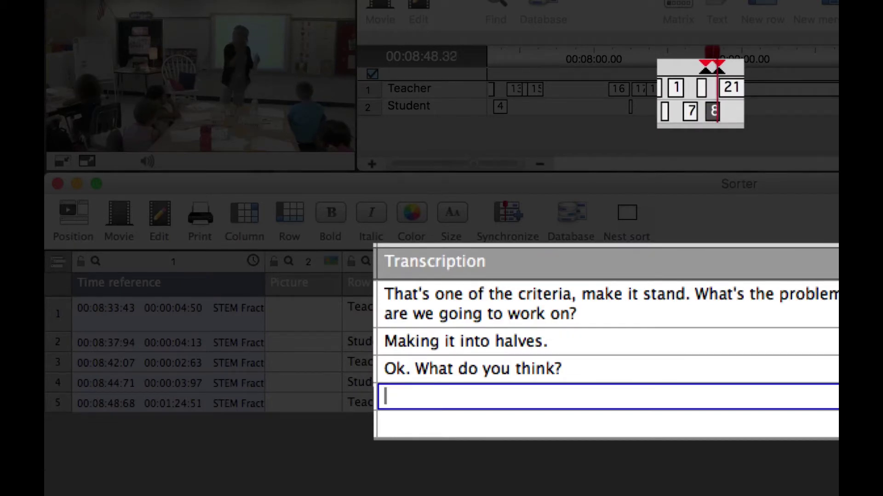
pyautogui.write('We have to use two')
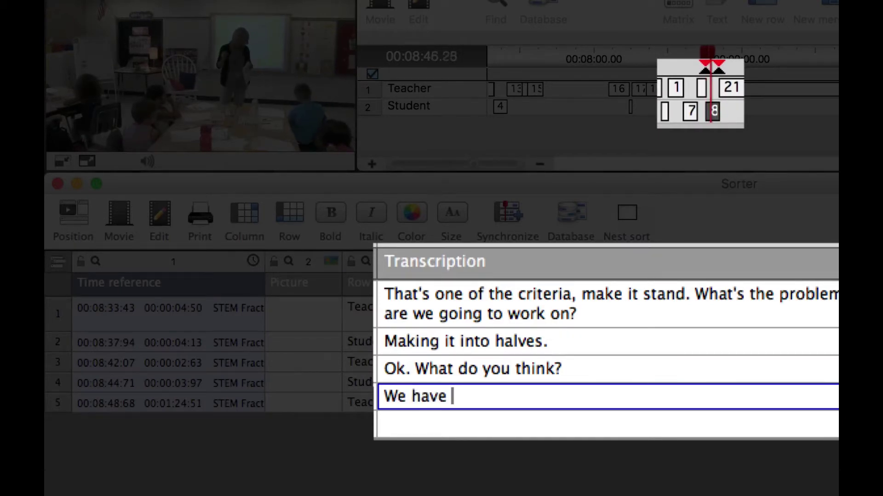
pyautogui.write(' shapes.')
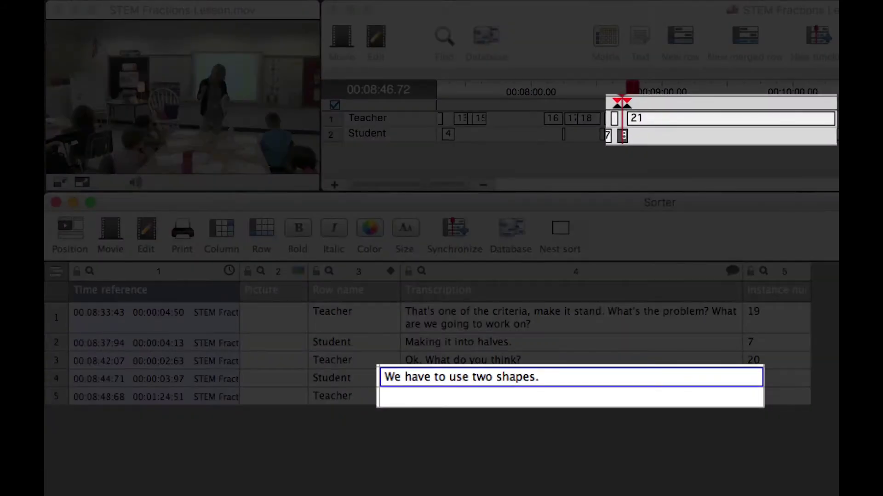
# Shorten the playback range of the Teacher instance in row 5 to its first few seconds and play it from the empty transcription cell
pyautogui.click(570, 397)
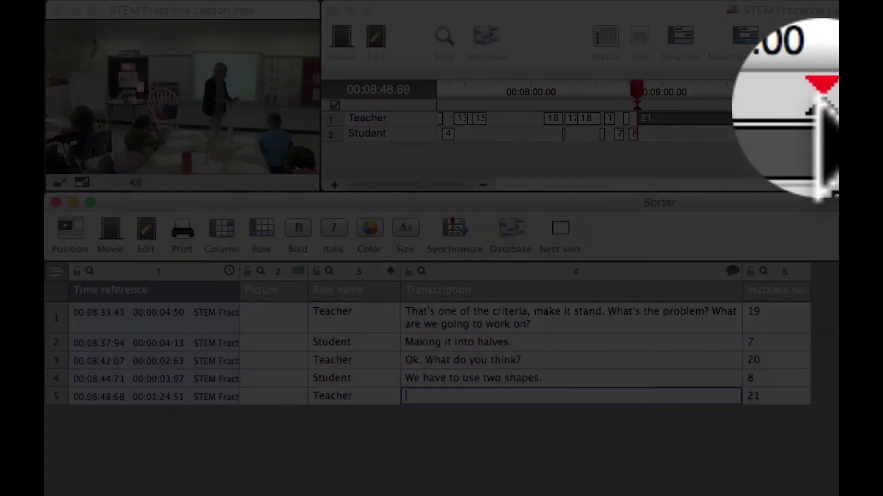
pyautogui.moveTo(820, 108); pyautogui.dragTo(647, 109)
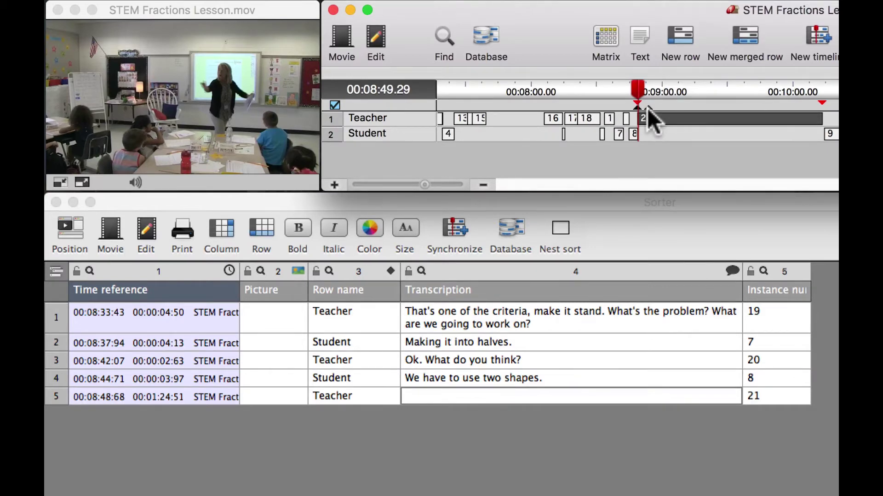
pyautogui.click(487, 396)
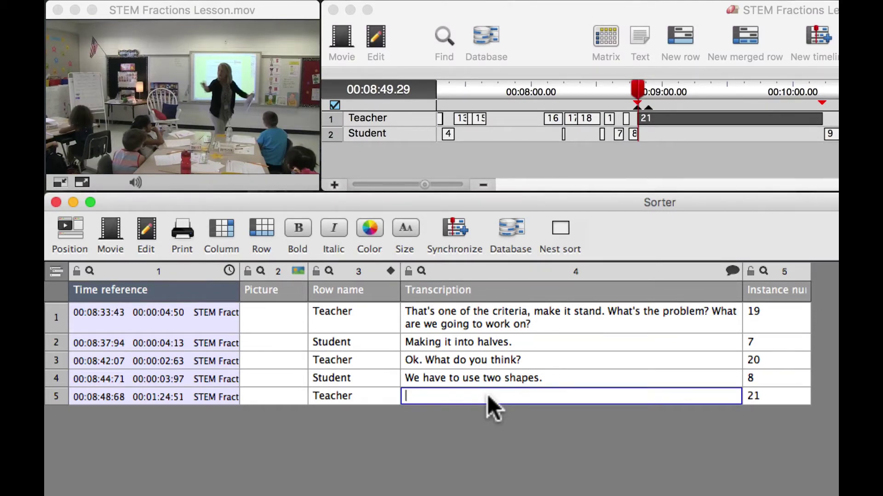
pyautogui.hotkey('ctrl', 'space')
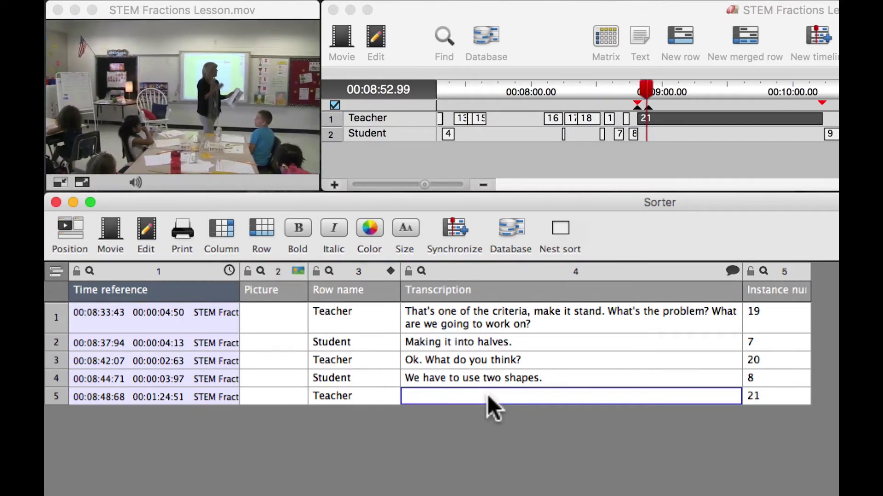
# Begin the row 5 Teacher transcription with "Good. All of your ideas are great. Let's put it together into a problem together."
pyautogui.write('Good.')
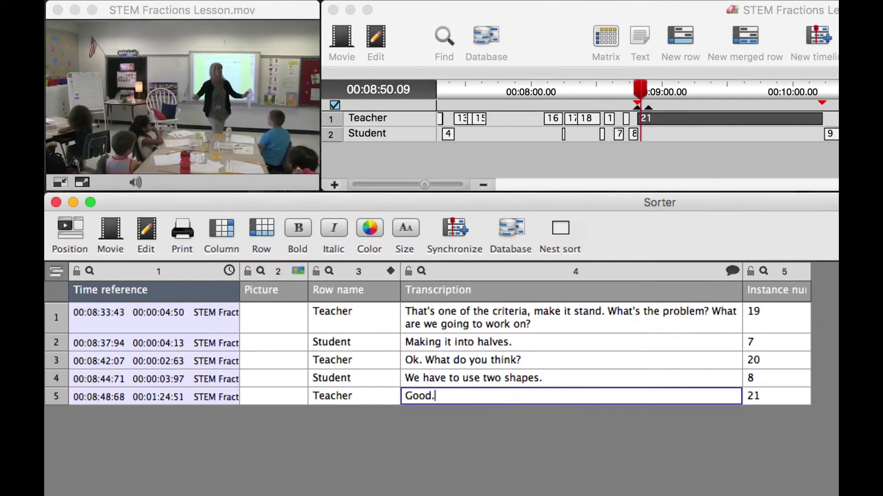
pyautogui.write(' All of your i')
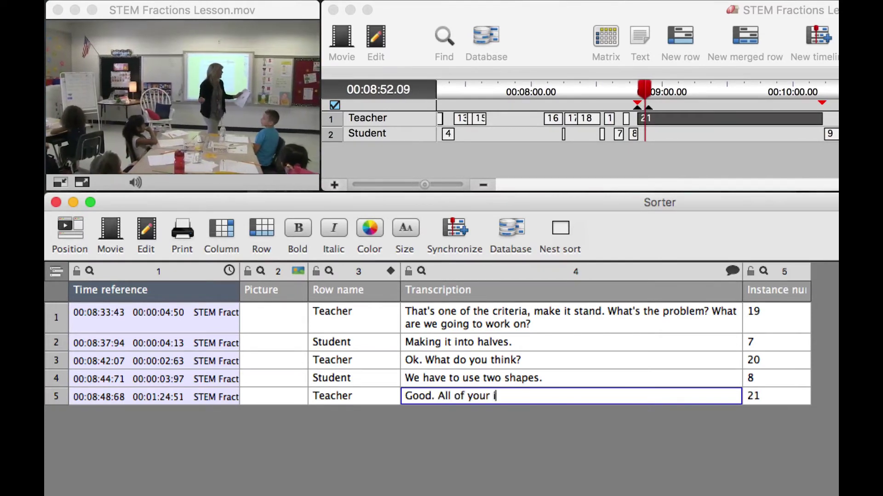
pyautogui.write("deas are great. Let's ")
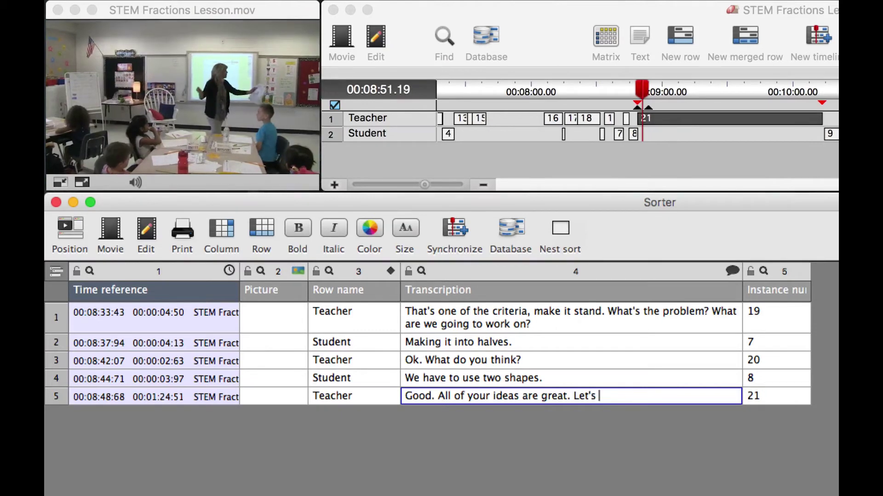
pyautogui.write('put it together ')
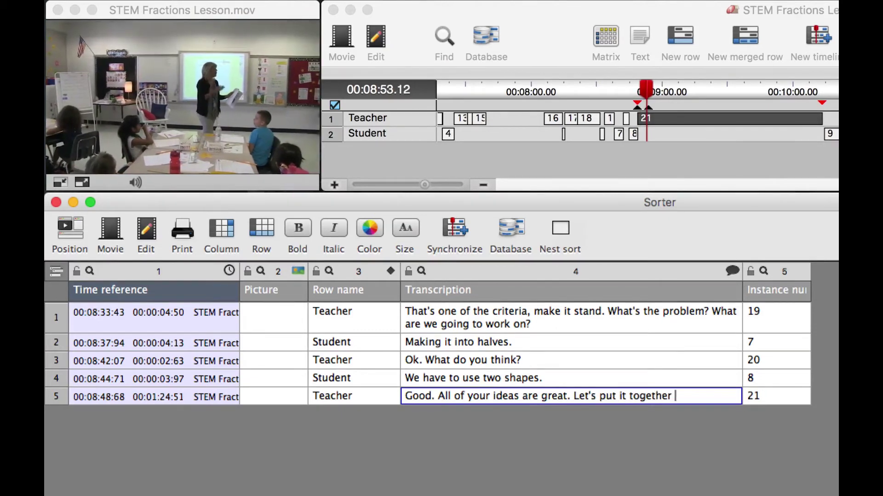
pyautogui.write('into a problem together.')
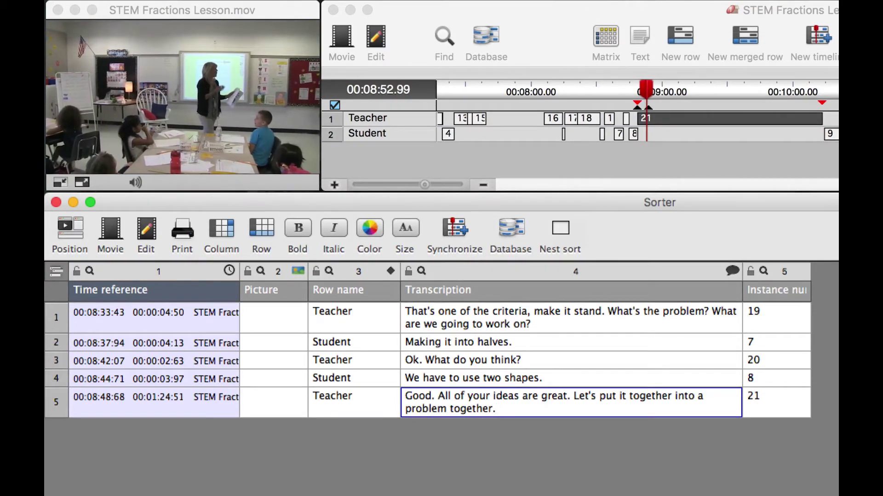
# Continue the row 5 Teacher transcription with "So we are going to build two shapes and" while the next playback range loops
pyautogui.write(' So')
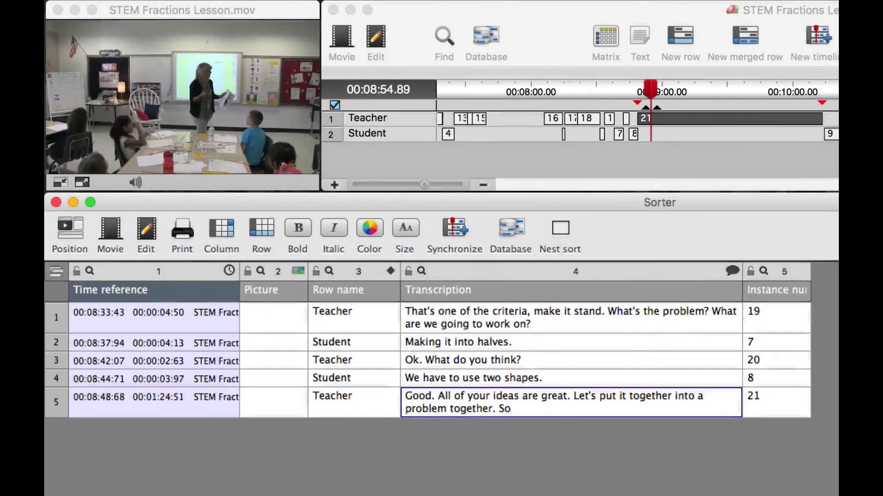
pyautogui.write('we are going ')
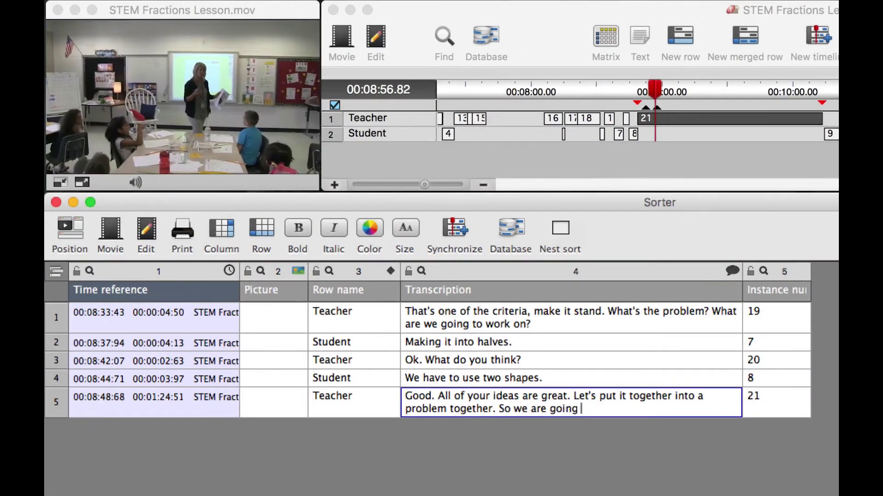
pyautogui.write('to buil')
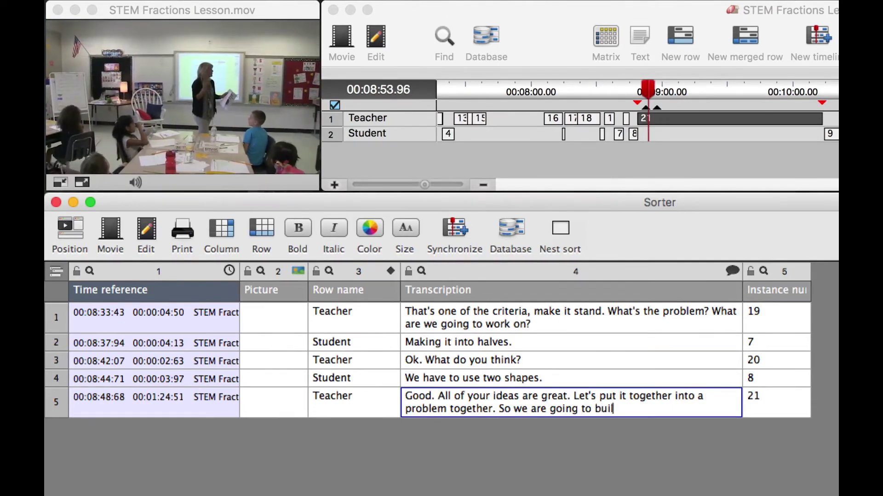
pyautogui.write('d two shapes')
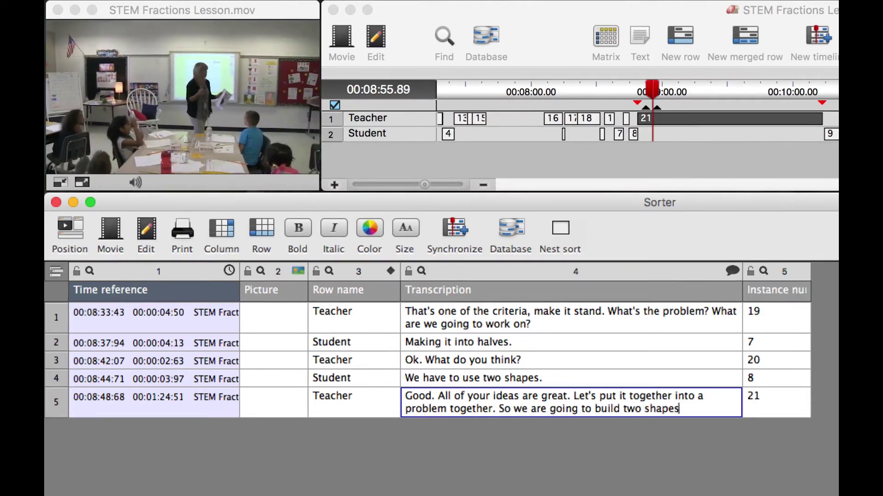
pyautogui.write(' an')
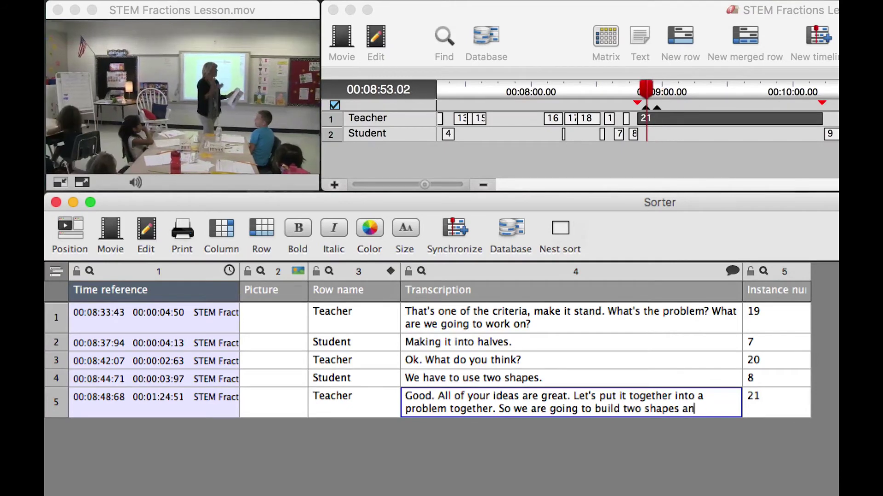
pyautogui.write('d')
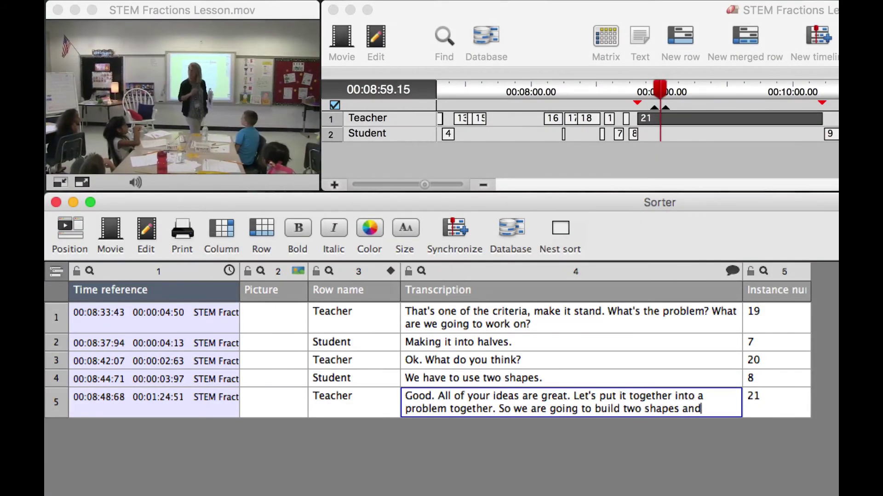
# Complete the unfinished sentence in row 5 with "show two fractions." and add "Is that the problem?"
pyautogui.write('show two ')
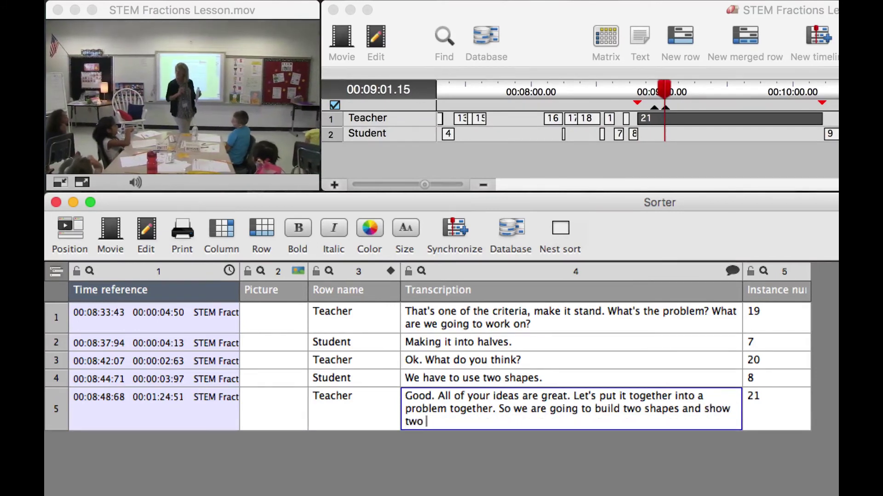
pyautogui.write('fractions')
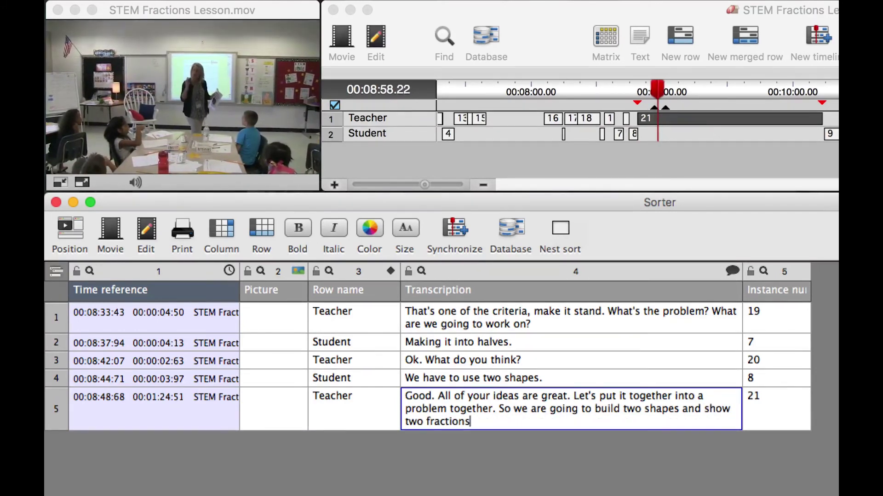
pyautogui.write('. Is that the p')
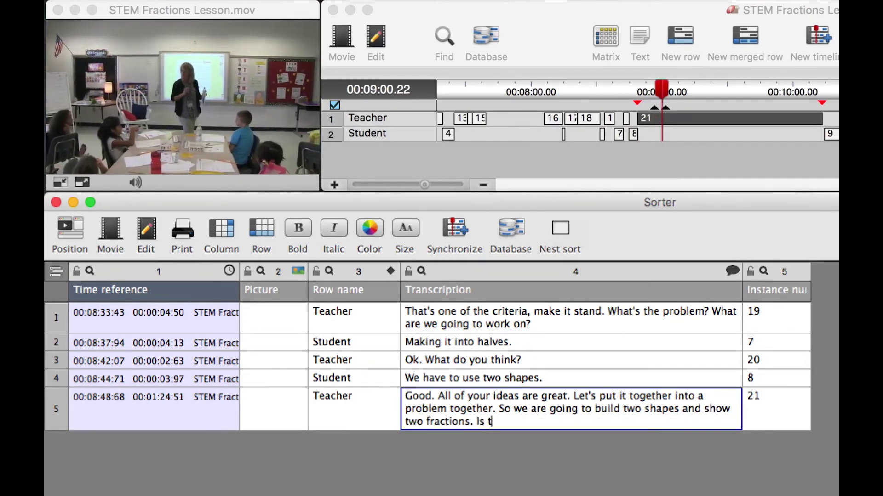
pyautogui.write('roblem?')
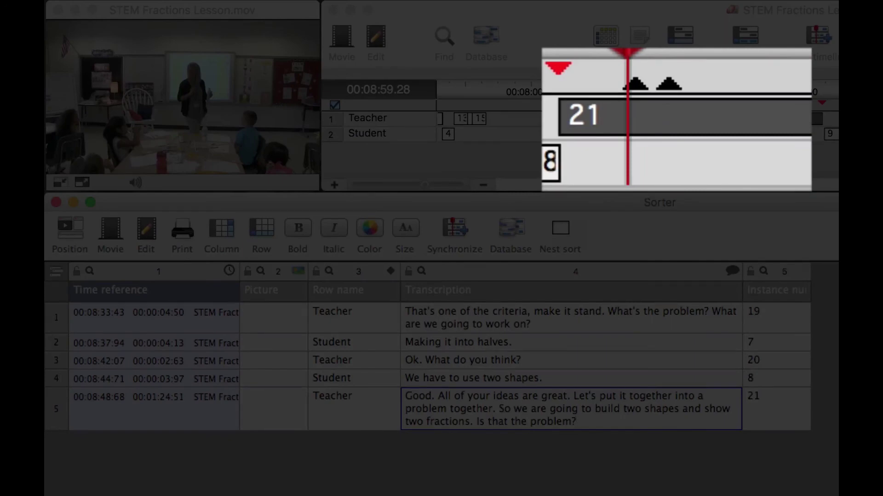
# Add "Yep. That's our problem that we're going to solve. We're going to build." to the end of the row 5 Teacher transcription
pyautogui.press('space')
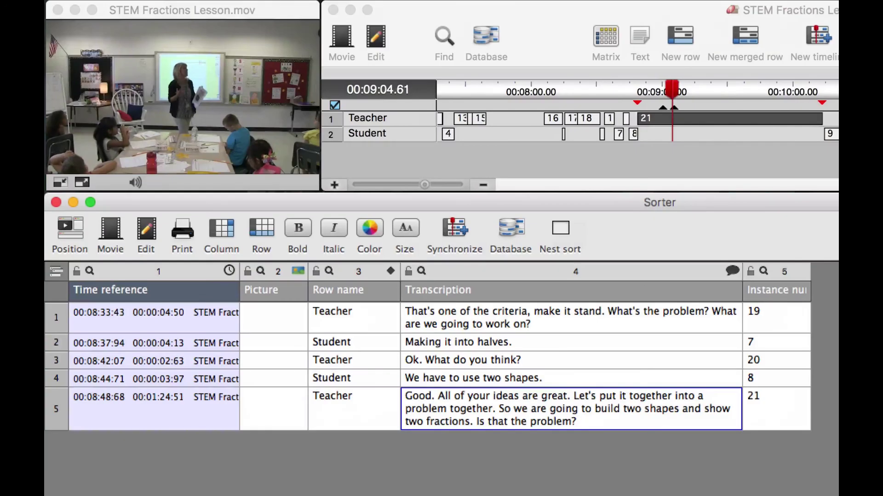
pyautogui.press('space')
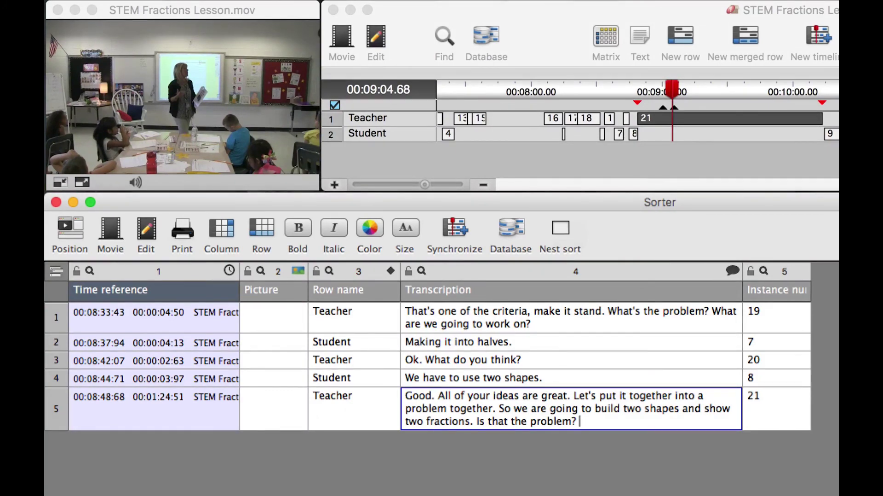
pyautogui.press('space')
pyautogui.press('Left')
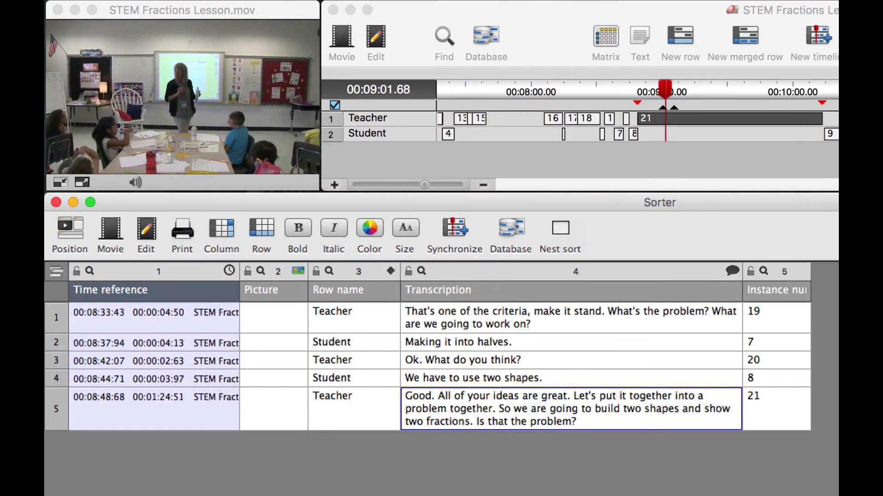
pyautogui.write('Y')
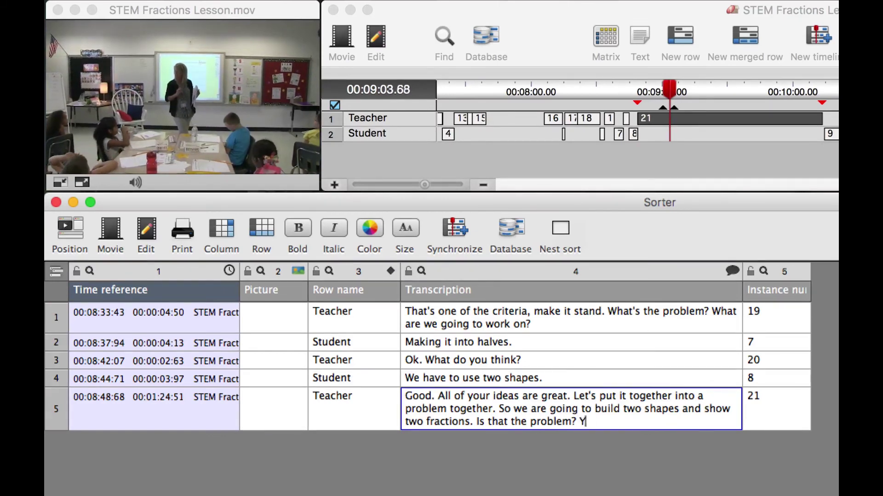
pyautogui.write("ep. That's our")
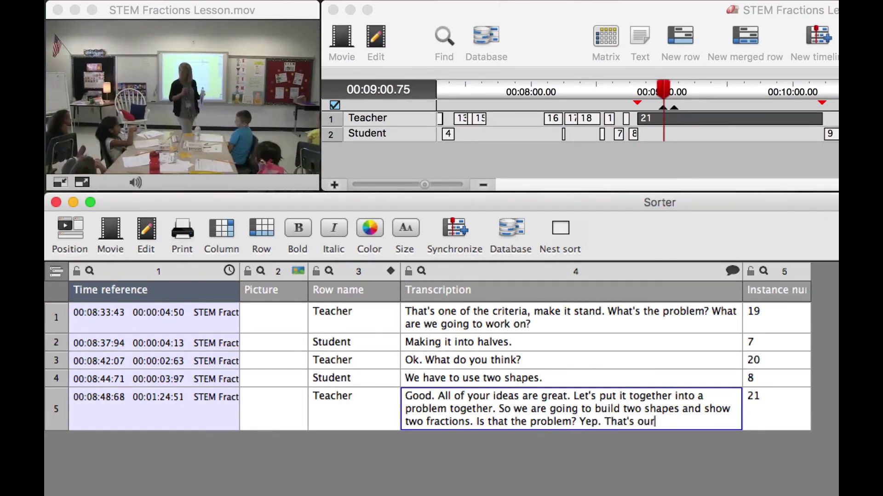
pyautogui.write(' problem that w')
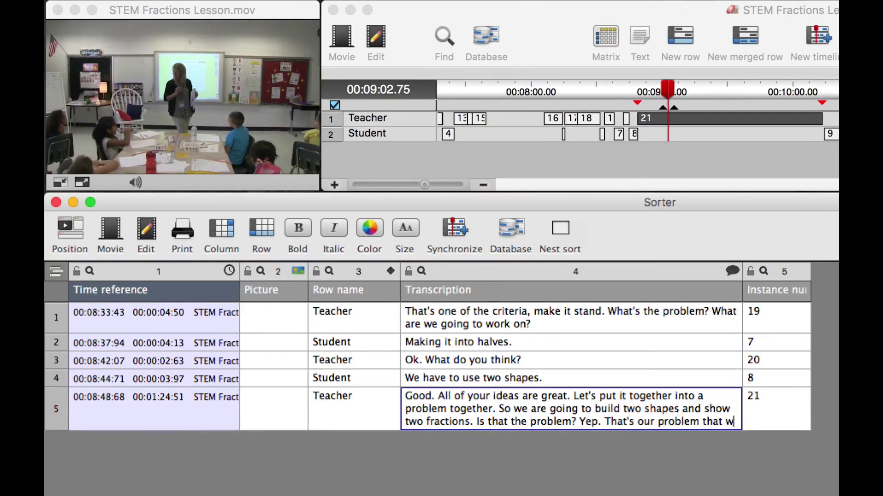
pyautogui.write("e're going to solve.")
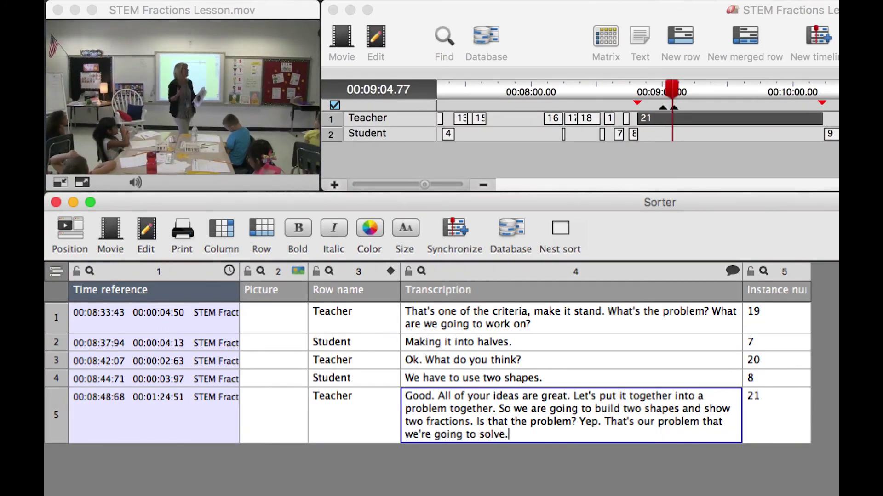
pyautogui.write(" We're goin")
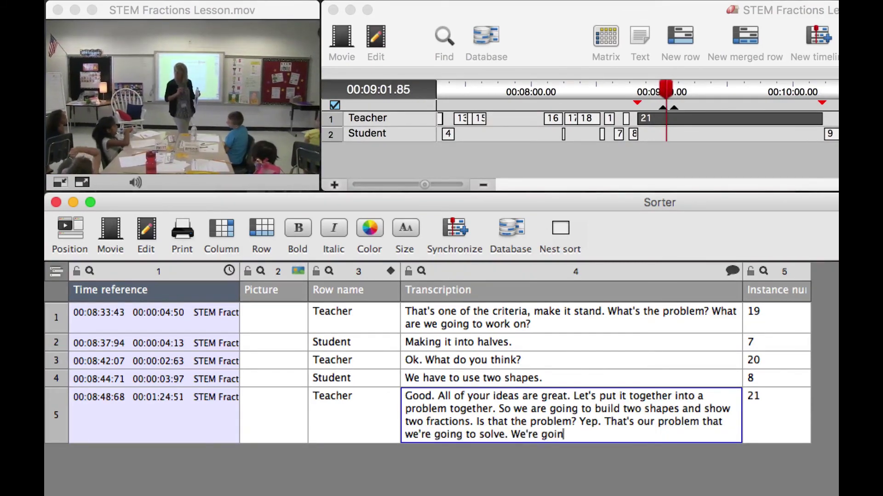
pyautogui.write('g to build.')
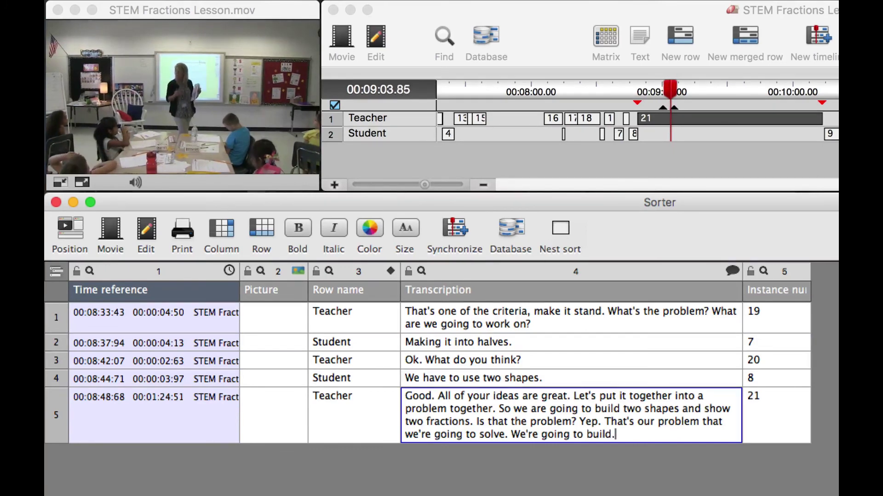